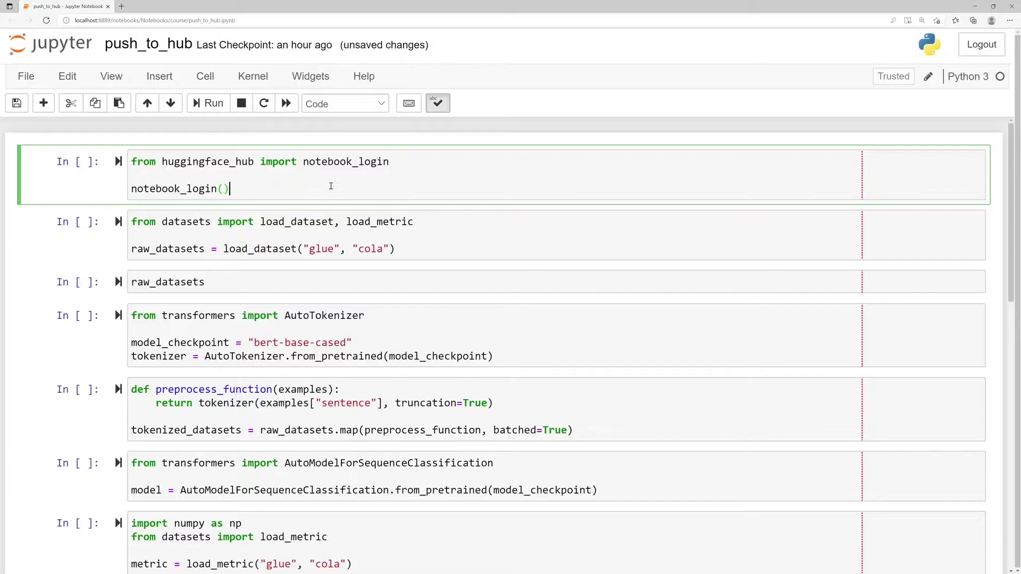
Step: Run notebook_login and sign in to Hugging Face with username and password
{"action": "key", "text": "shift+Return"}
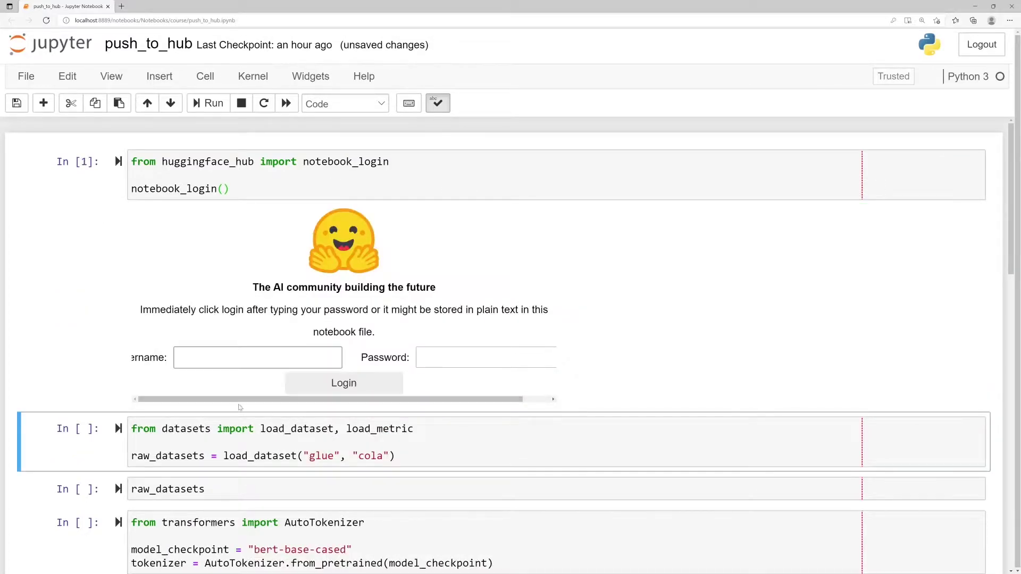
{"action": "left_click", "coordinate": [251, 359]}
{"action": "type", "text": "sgugg"}
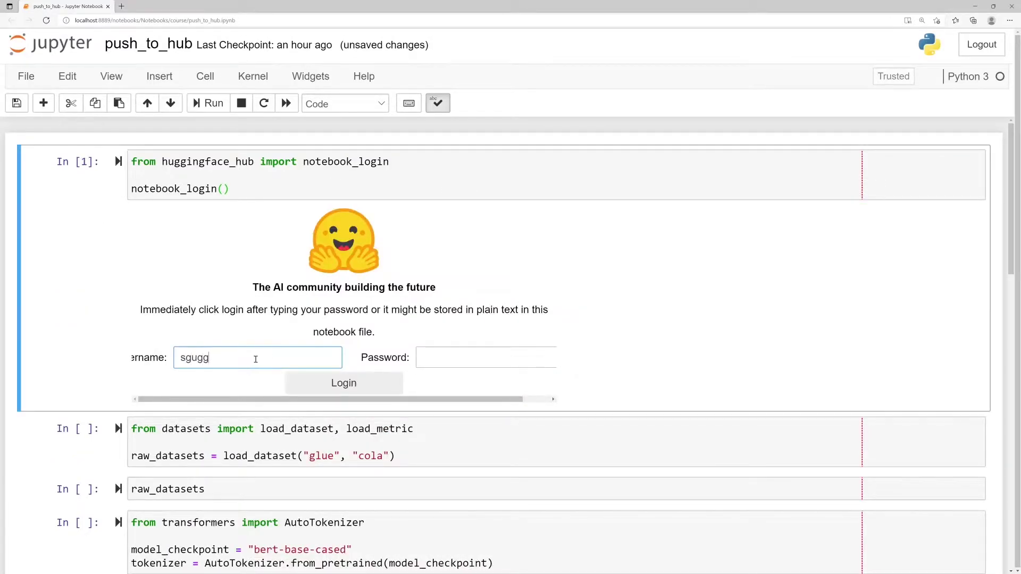
{"action": "type", "text": "er"}
{"action": "left_click", "coordinate": [445, 356]}
{"action": "type", "text": "••••"}
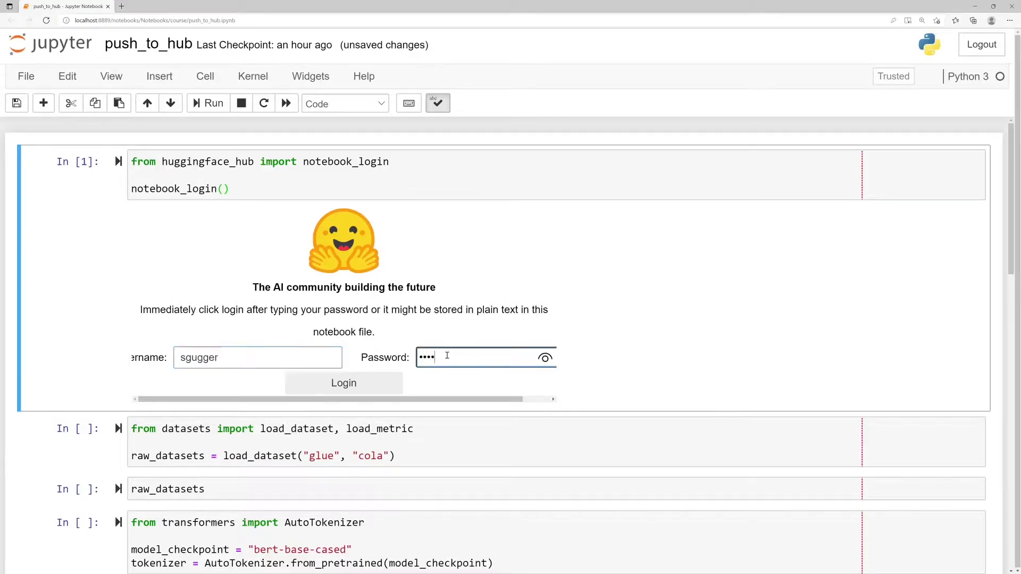
{"action": "type", "text": "••••"}
{"action": "left_click", "coordinate": [383, 385]}
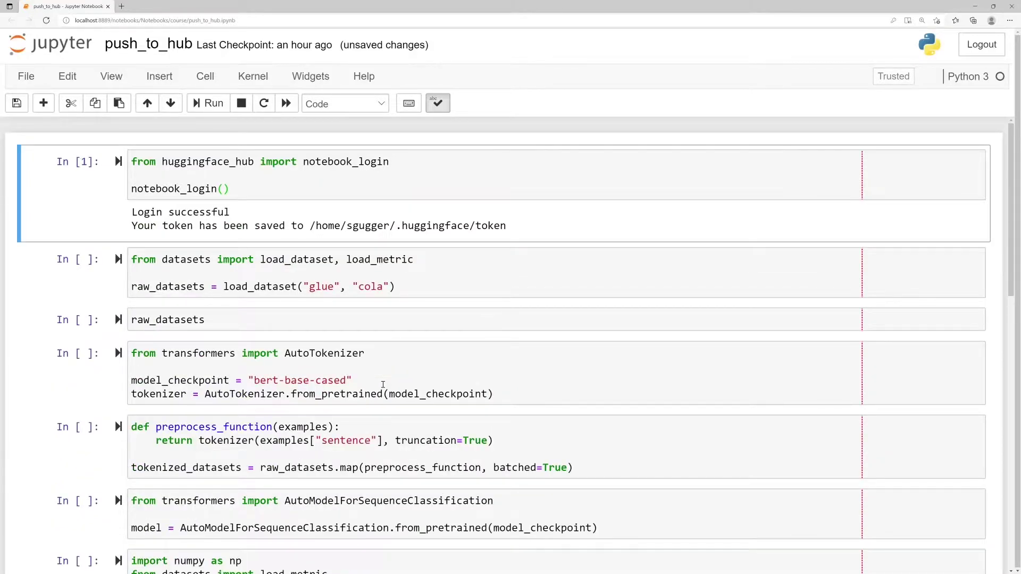
Step: Run the CoLA dataset-loading, raw_datasets, tokenizer and preprocessing cells in order
{"action": "left_click", "coordinate": [461, 285]}
{"action": "key", "text": "shift+Return"}
{"action": "key", "text": "shift+Return"}
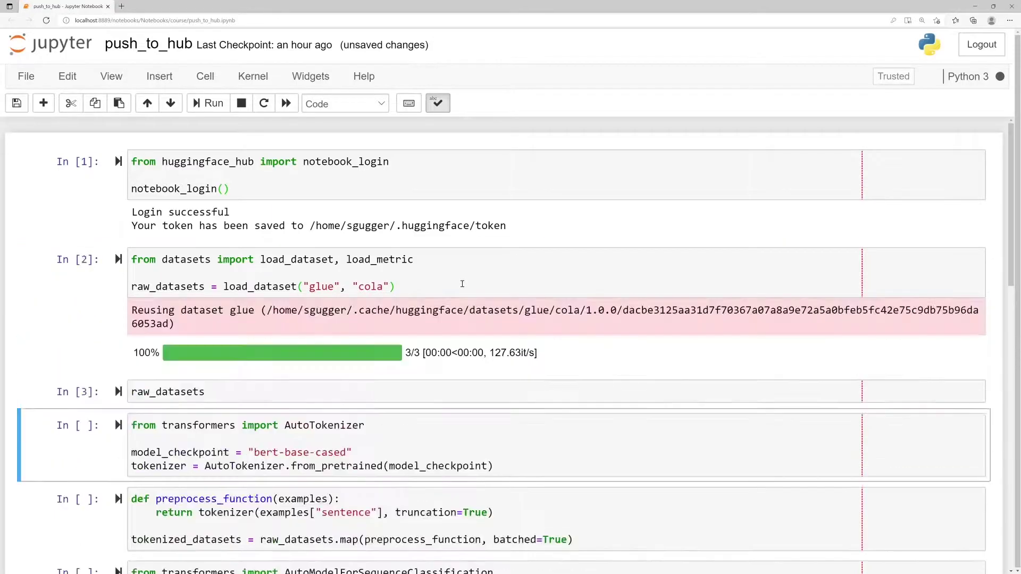
{"action": "key", "text": "shift+Return"}
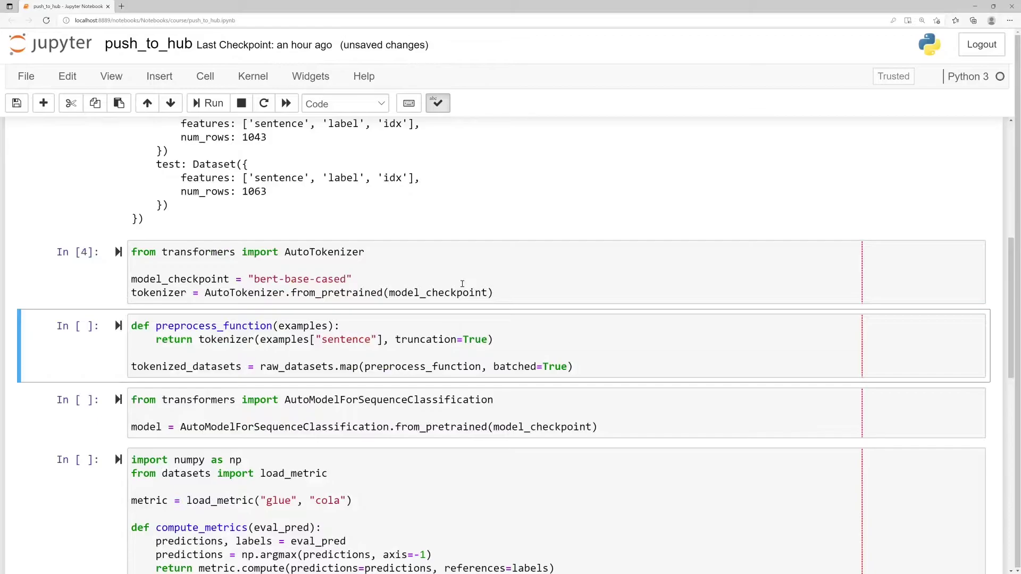
{"action": "key", "text": "shift+Return"}
{"action": "key", "text": "shift+Return"}
{"action": "key", "text": "shift+Return"}
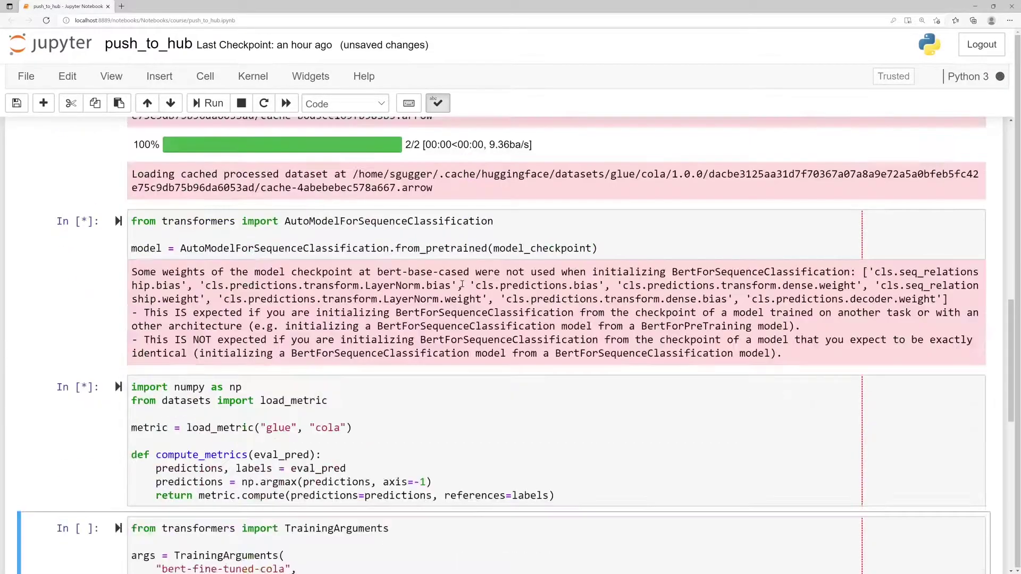
{"action": "key", "text": "shift+Return"}
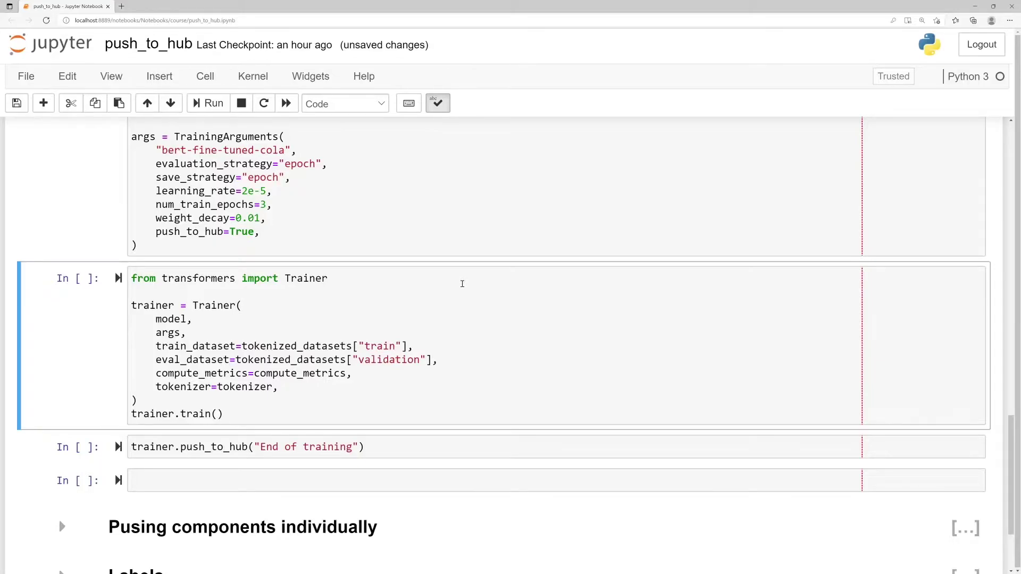
{"action": "scroll", "coordinate": [461, 283], "scroll_direction": "down", "scroll_amount": 2}
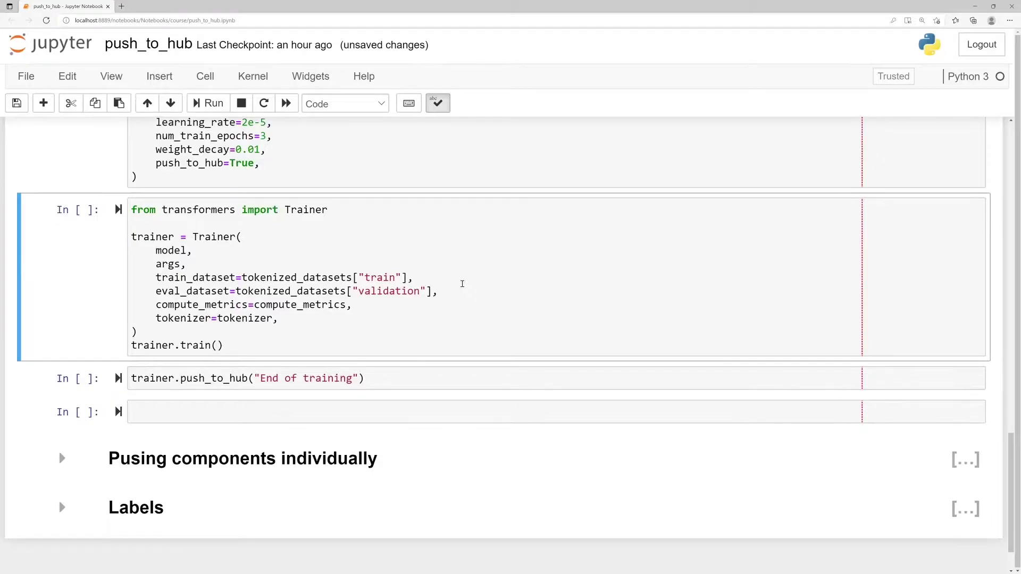
{"action": "scroll", "coordinate": [340, 264], "scroll_direction": "up", "scroll_amount": 5}
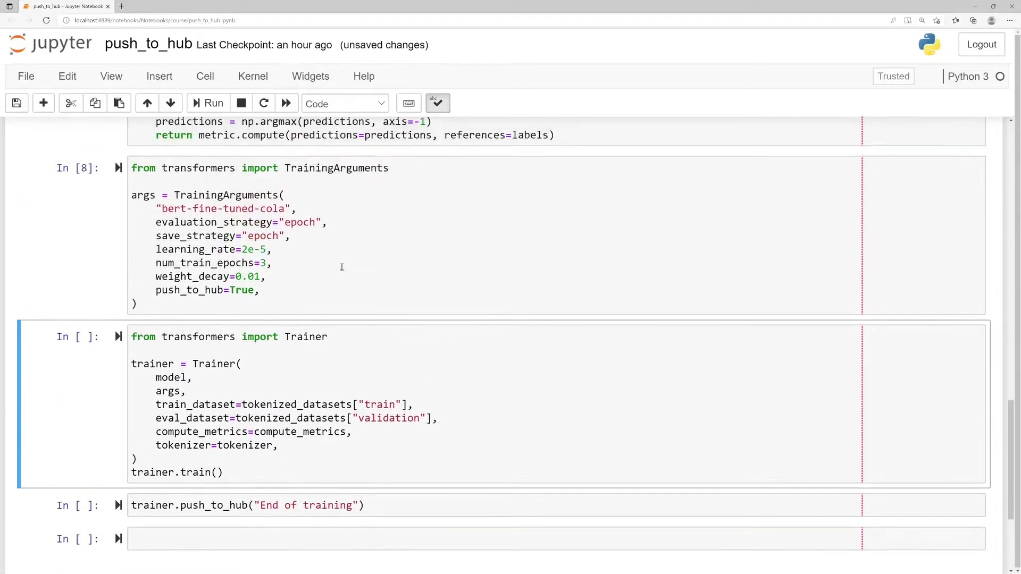
{"action": "scroll", "coordinate": [306, 299], "scroll_direction": "up", "scroll_amount": 1}
{"action": "left_click", "coordinate": [247, 368]}
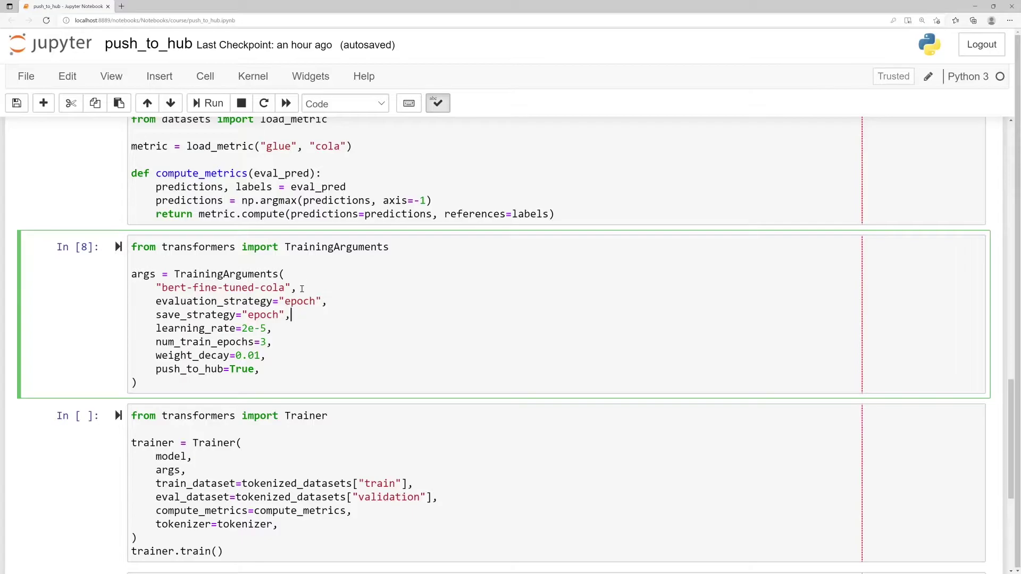
{"action": "left_click", "coordinate": [267, 372]}
{"action": "key", "text": "Return"}
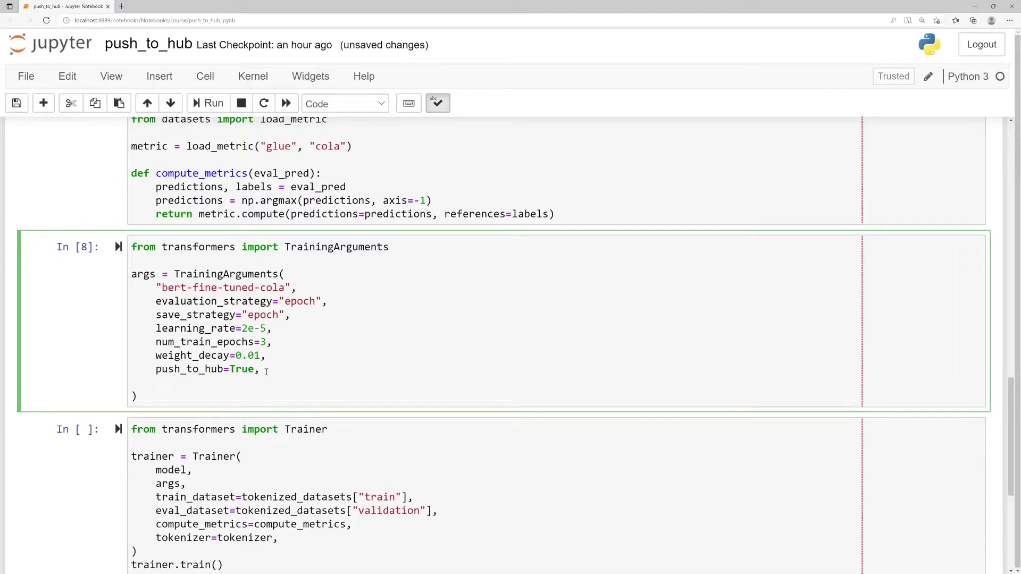
{"action": "type", "text": "hub_mode"}
{"action": "type", "text": "l_id=\"o"}
{"action": "type", "text": "ther-name"}
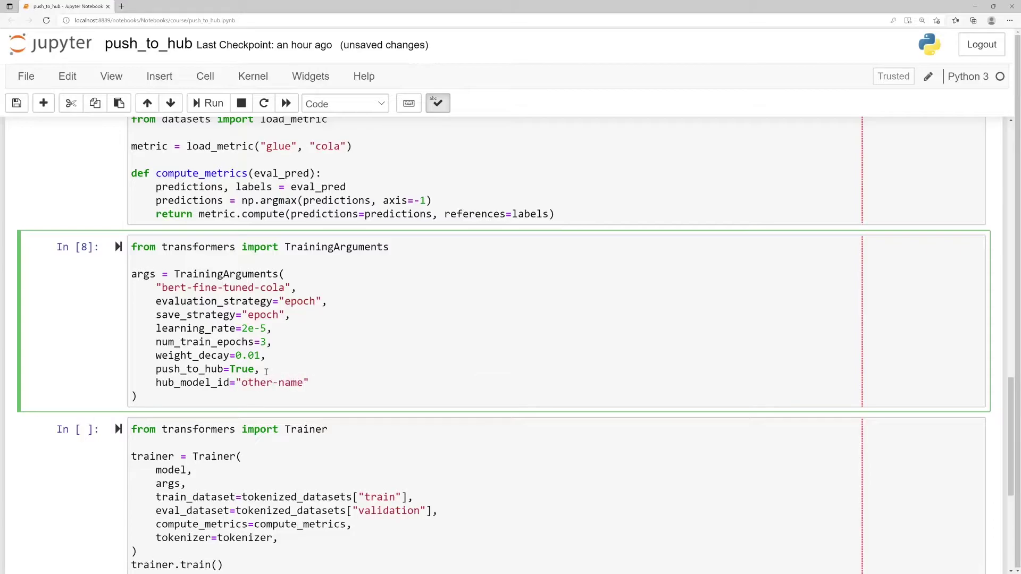
{"action": "type", "text": "\""}
{"action": "key", "text": "Left"}
{"action": "key", "text": "Left"}
{"action": "key", "text": "Left"}
{"action": "key", "text": "Left"}
{"action": "key", "text": "Left"}
{"action": "type", "text": "organization"}
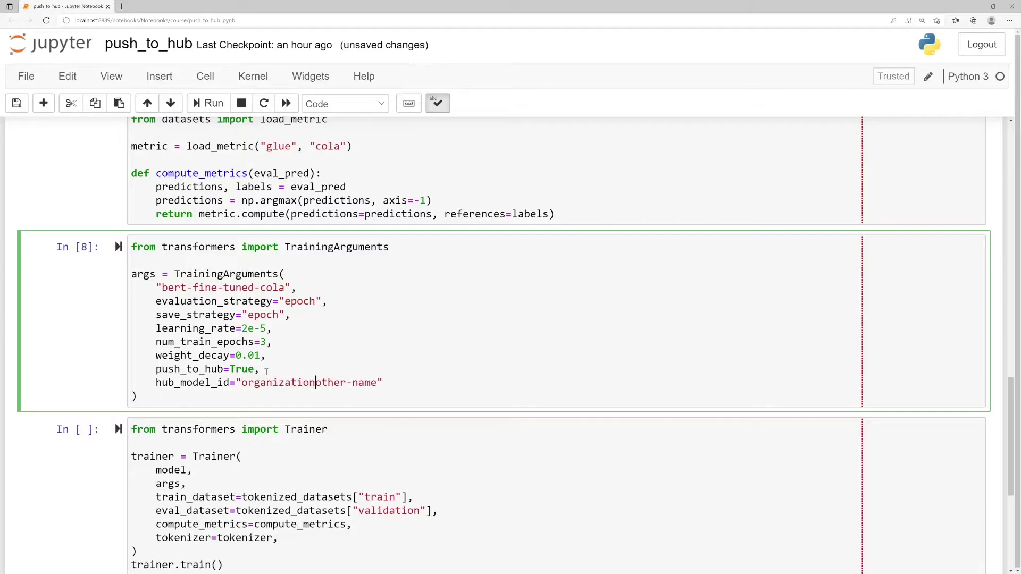
{"action": "type", "text": "/"}
{"action": "left_click", "coordinate": [399, 380]}
{"action": "left_click_drag", "start_coordinate": [399, 380], "coordinate": [399, 374]}
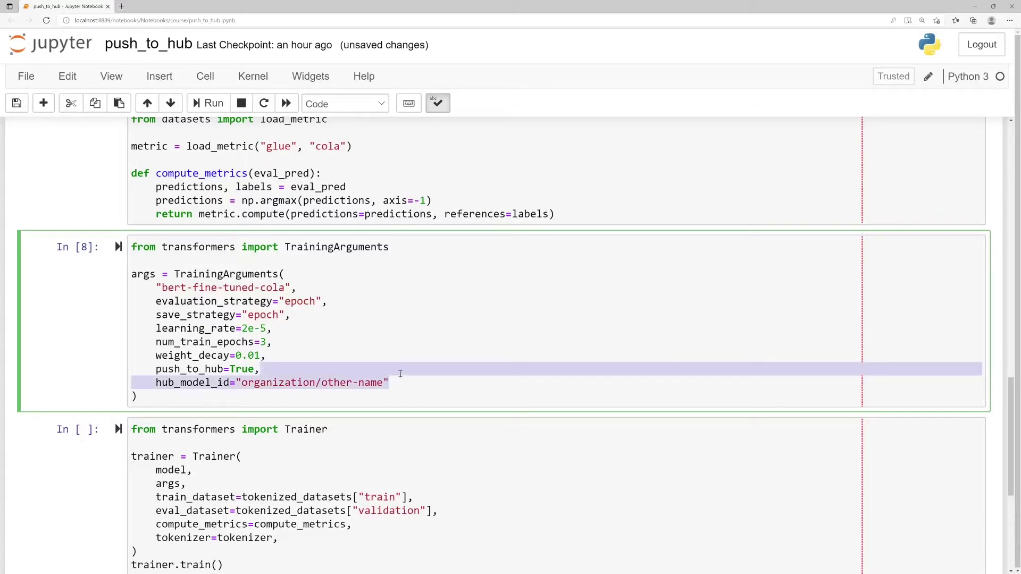
{"action": "key", "text": "BackSpace"}
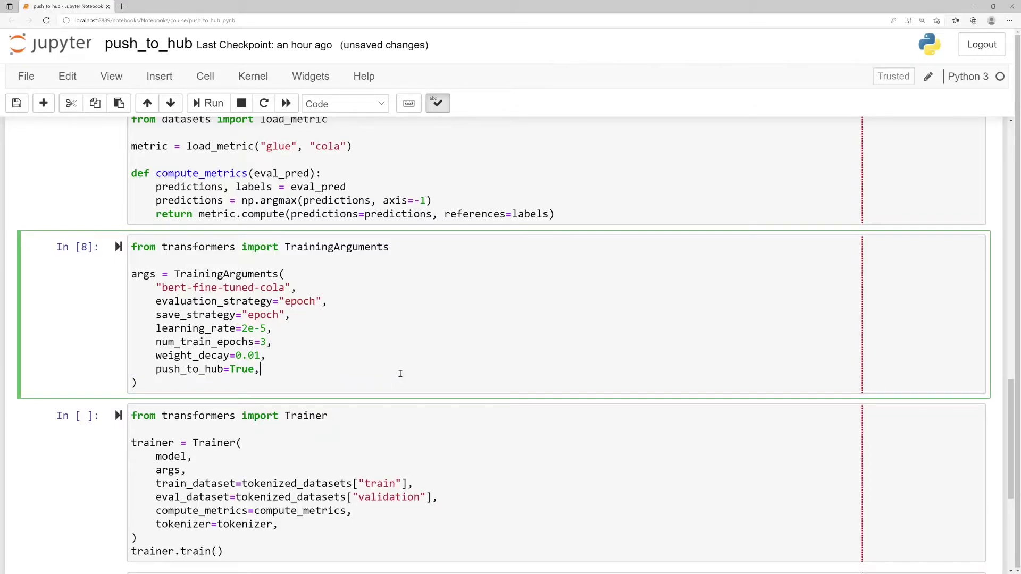
Step: Run the Trainer cell to start fine-tuning BERT on CoLA
{"action": "left_click", "coordinate": [402, 438]}
{"action": "key", "text": "shift+Return"}
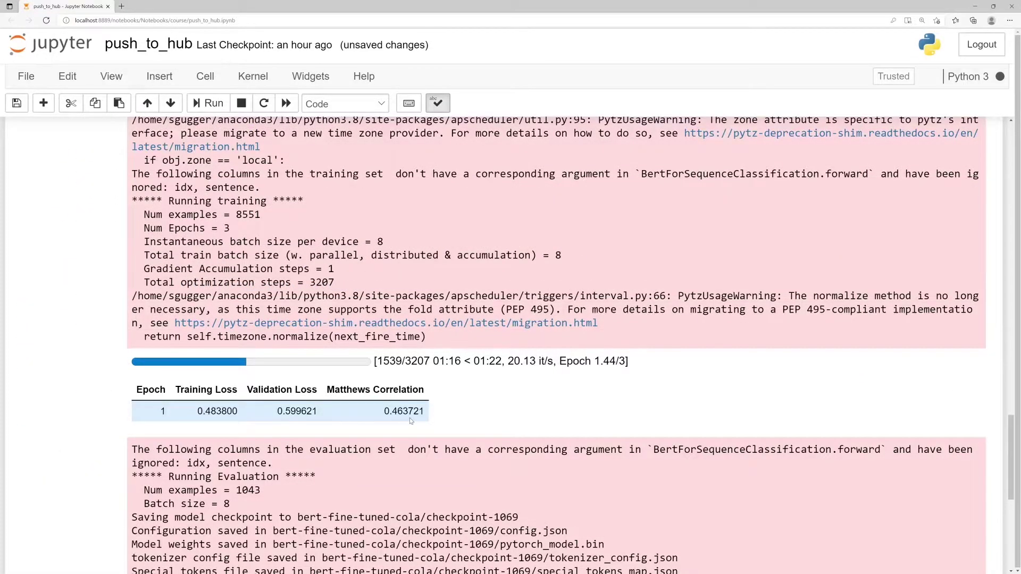
{"action": "scroll", "coordinate": [410, 421], "scroll_direction": "down", "scroll_amount": 1}
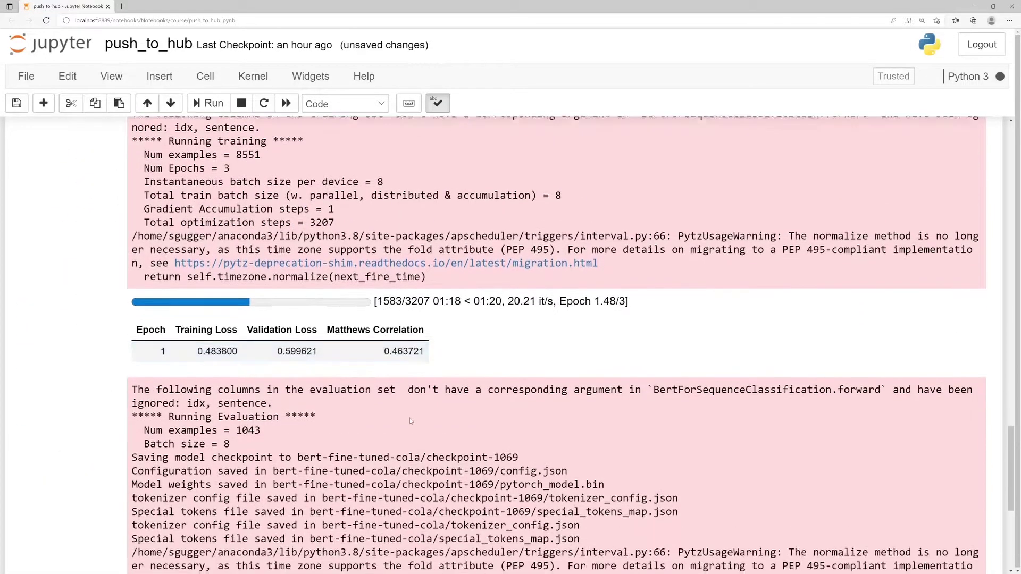
{"action": "scroll", "coordinate": [410, 421], "scroll_direction": "down", "scroll_amount": 1}
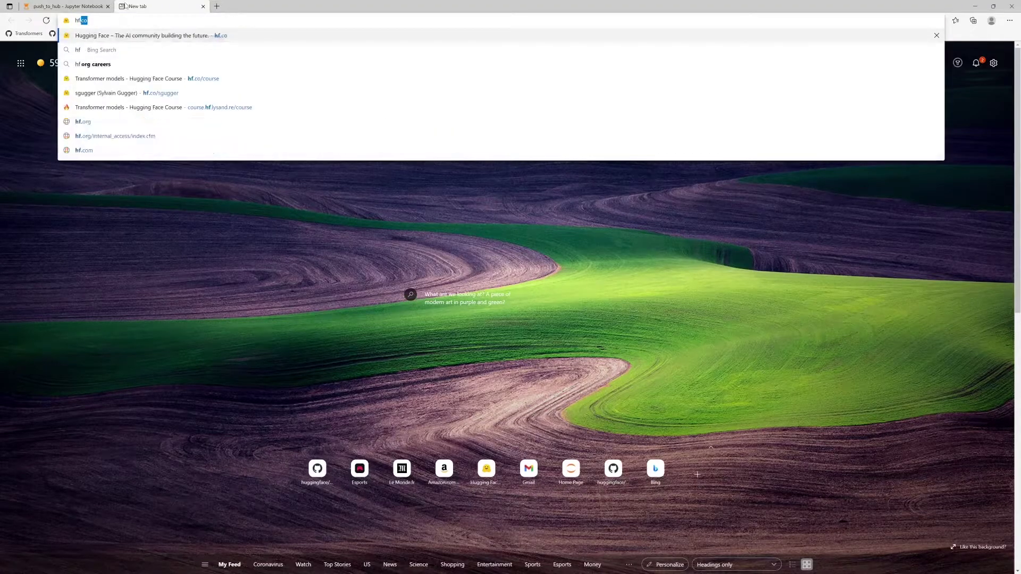
{"action": "type", "text": ".co/sgu"}
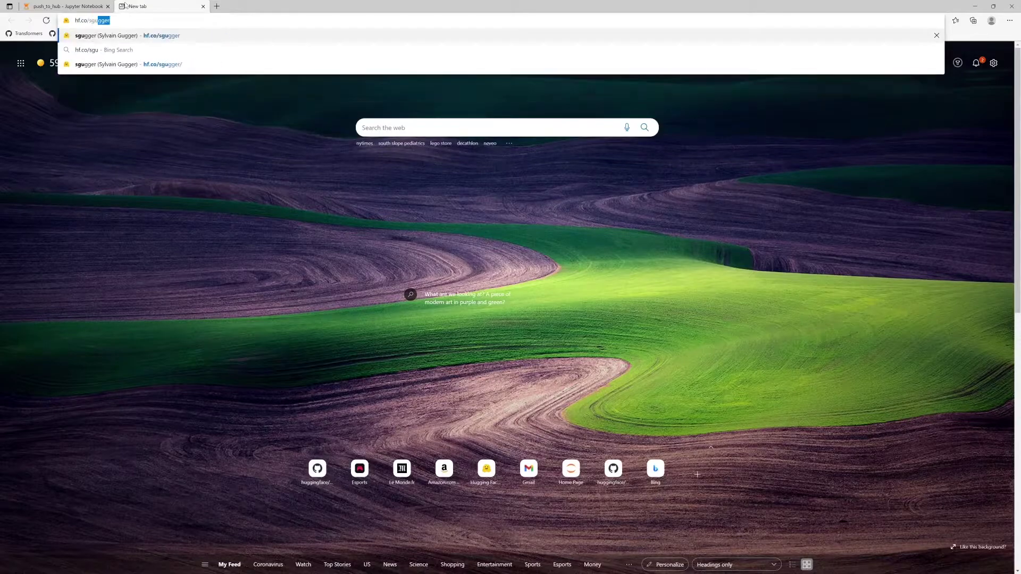
{"action": "type", "text": "gger"}
Step: Score 'This is incorrect sentence.' in the bert-fine-tuned-cola Hub inference widget
{"action": "key", "text": "Return"}
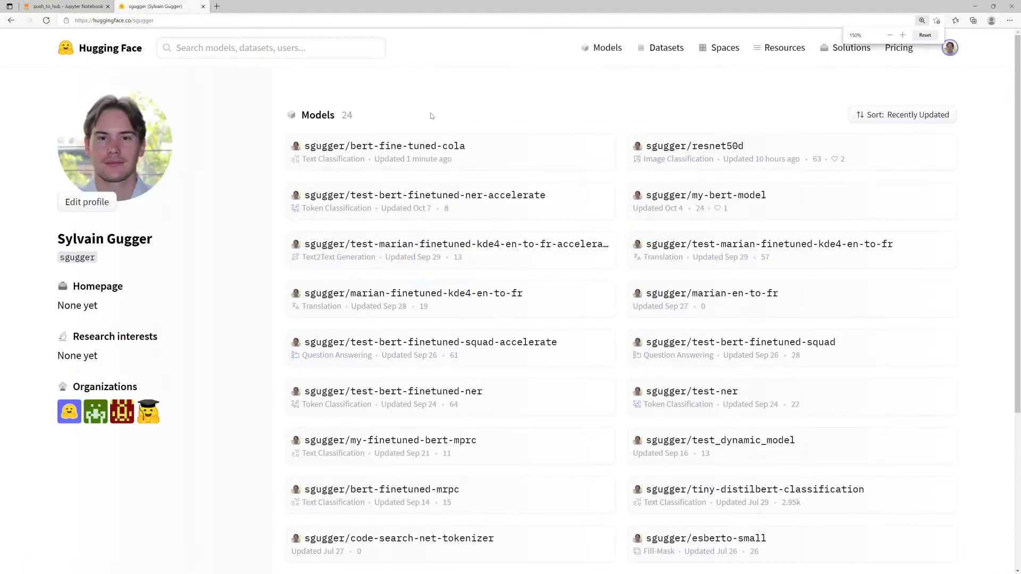
{"action": "left_click", "coordinate": [413, 147]}
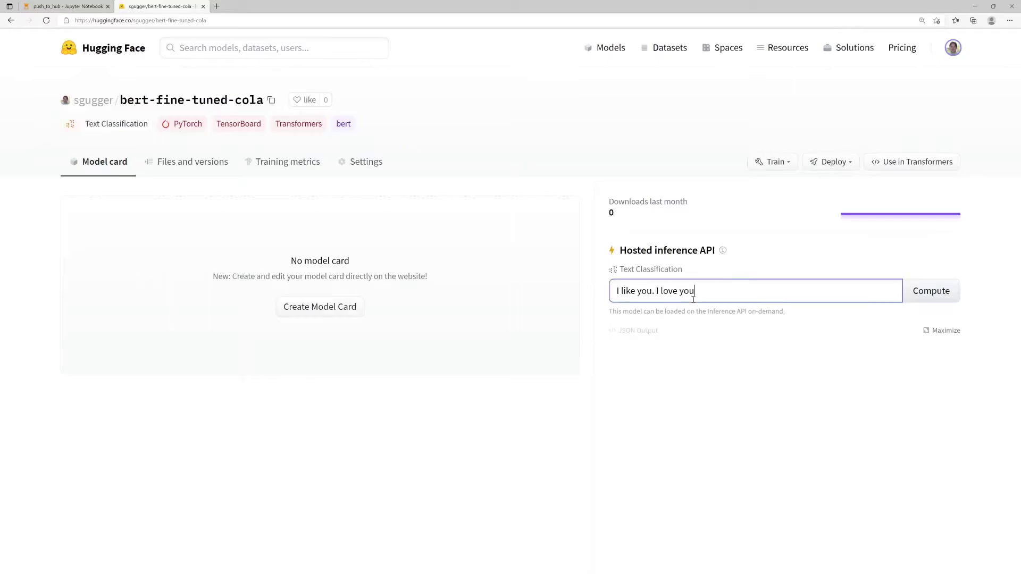
{"action": "left_click_drag", "start_coordinate": [693, 292], "coordinate": [600, 294]}
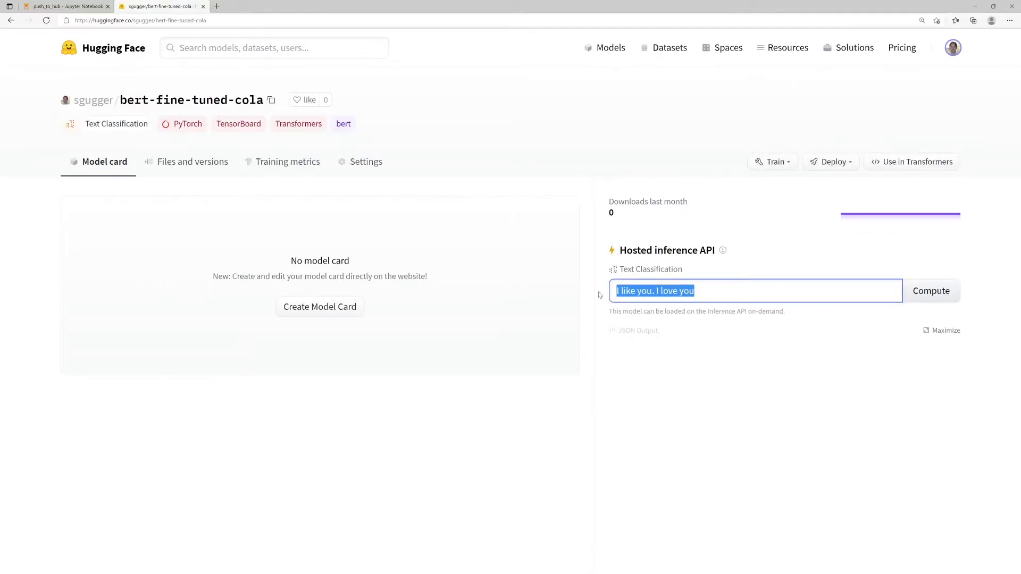
{"action": "type", "text": "This is ic"}
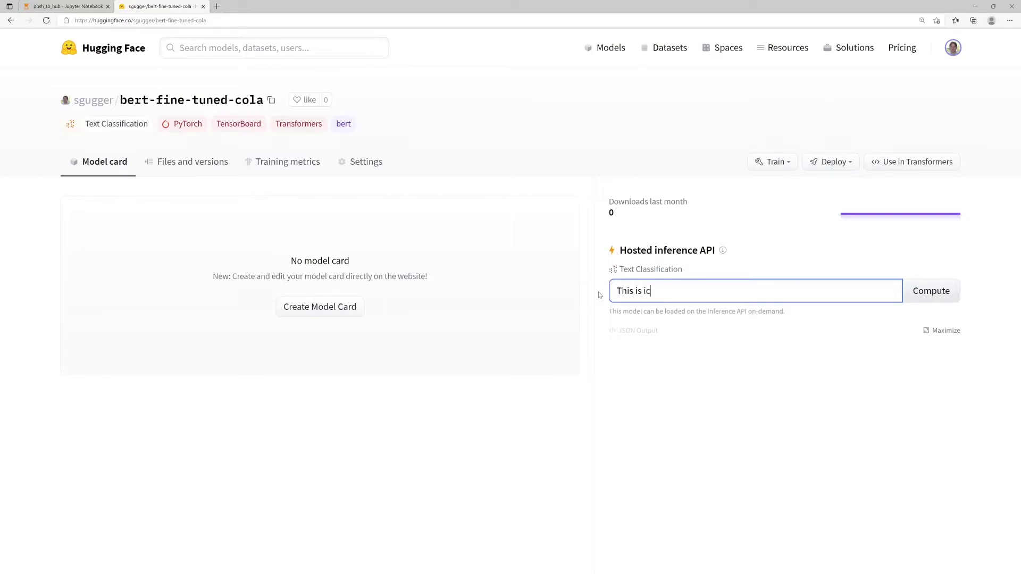
{"action": "key", "text": "BackSpace"}
{"action": "type", "text": "ncorrect "}
{"action": "type", "text": "sentnece."}
{"action": "key", "text": "Left"}
{"action": "key", "text": "Left"}
{"action": "key", "text": "Left"}
{"action": "key", "text": "BackSpace"}
{"action": "type", "text": "n"}
{"action": "left_click", "coordinate": [951, 290]}
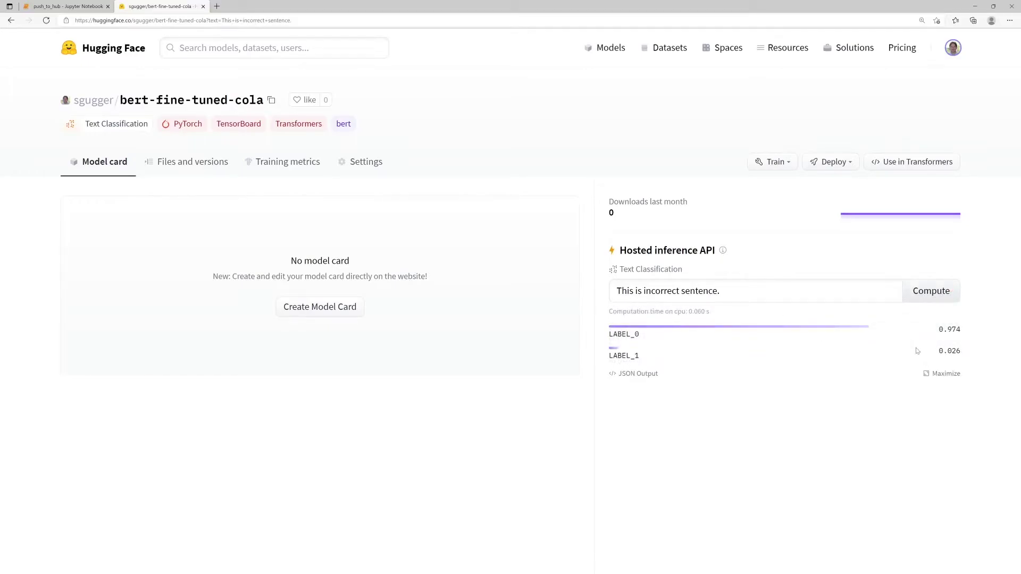
Step: Run trainer.push_to_hub in the notebook and return to the model's Hub page
{"action": "left_click", "coordinate": [80, 6]}
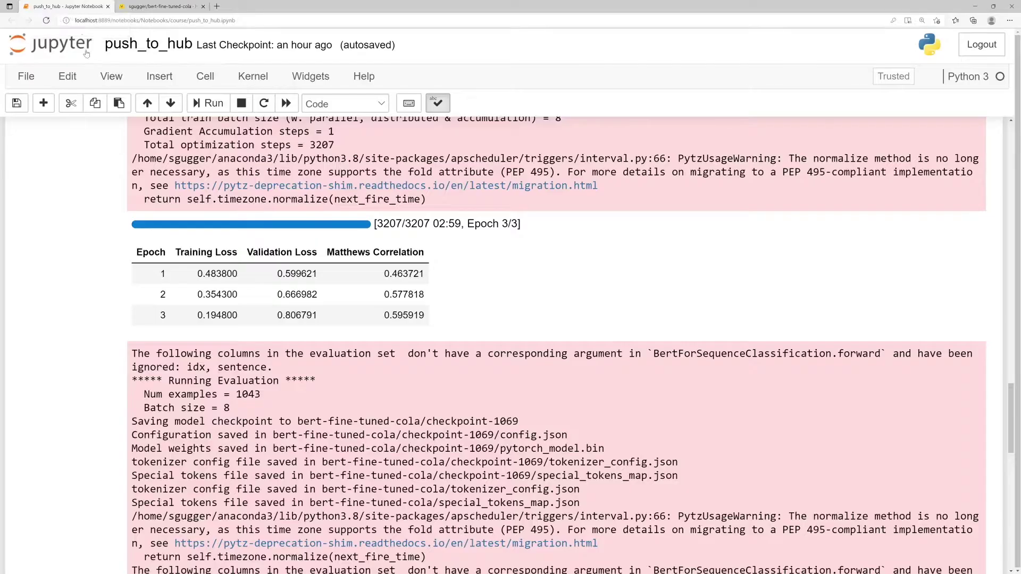
{"action": "scroll", "coordinate": [556, 343], "scroll_direction": "down", "scroll_amount": 5}
{"action": "scroll", "coordinate": [557, 344], "scroll_direction": "down", "scroll_amount": 5}
{"action": "scroll", "coordinate": [230, 233], "scroll_direction": "down", "scroll_amount": 2}
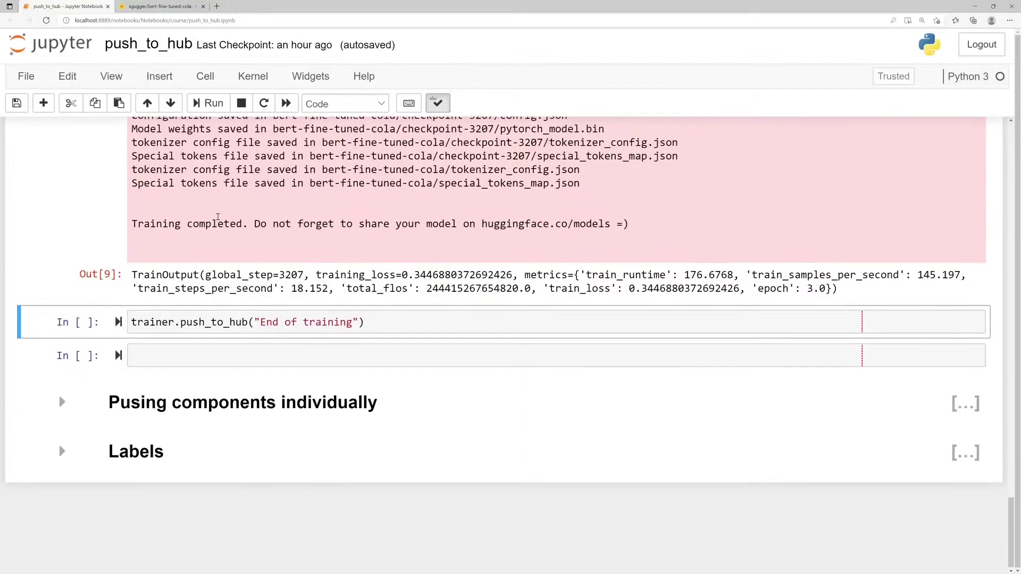
{"action": "key", "text": "shift+Return"}
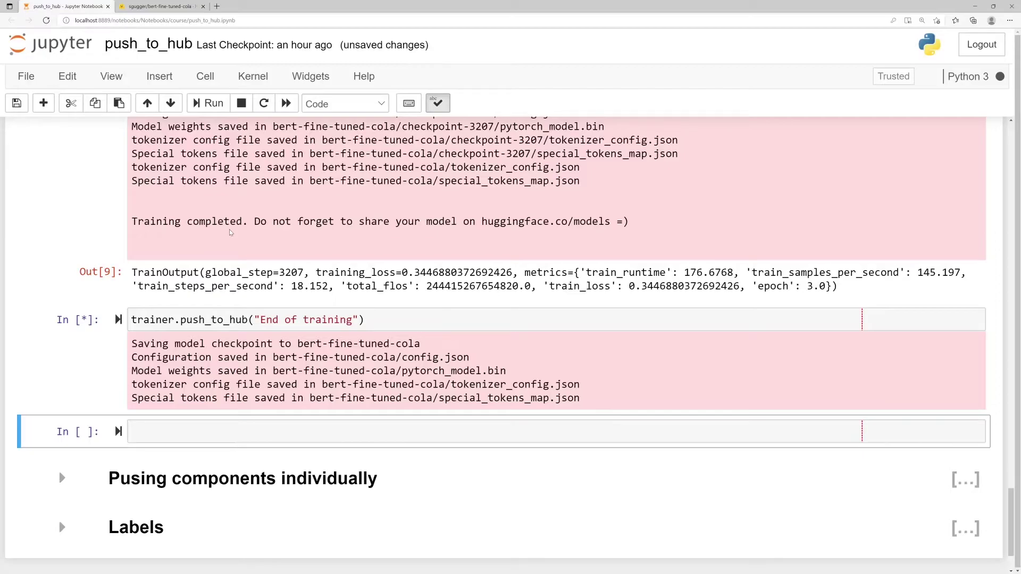
{"action": "scroll", "coordinate": [230, 232], "scroll_direction": "down", "scroll_amount": 1}
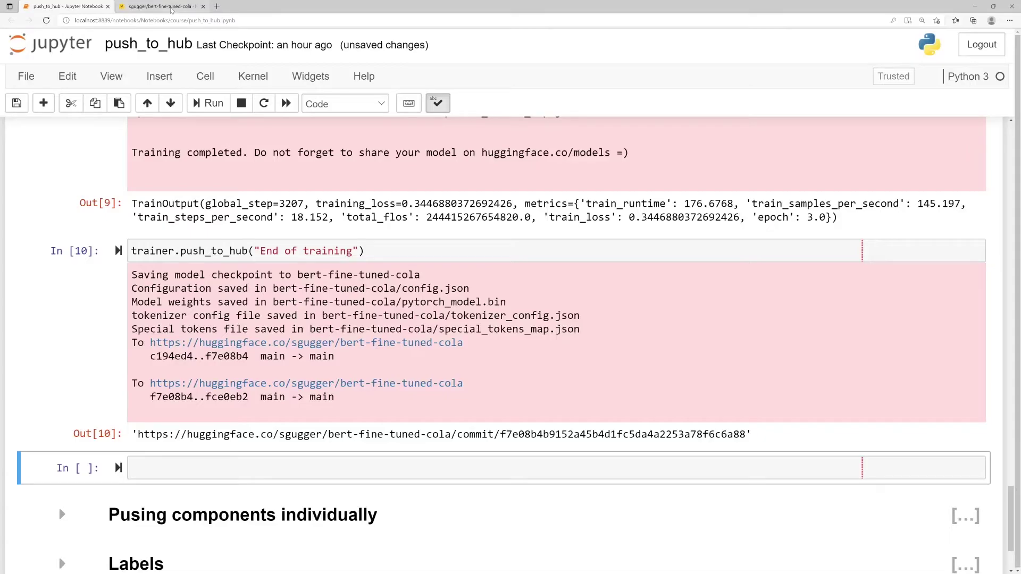
{"action": "left_click", "coordinate": [169, 8]}
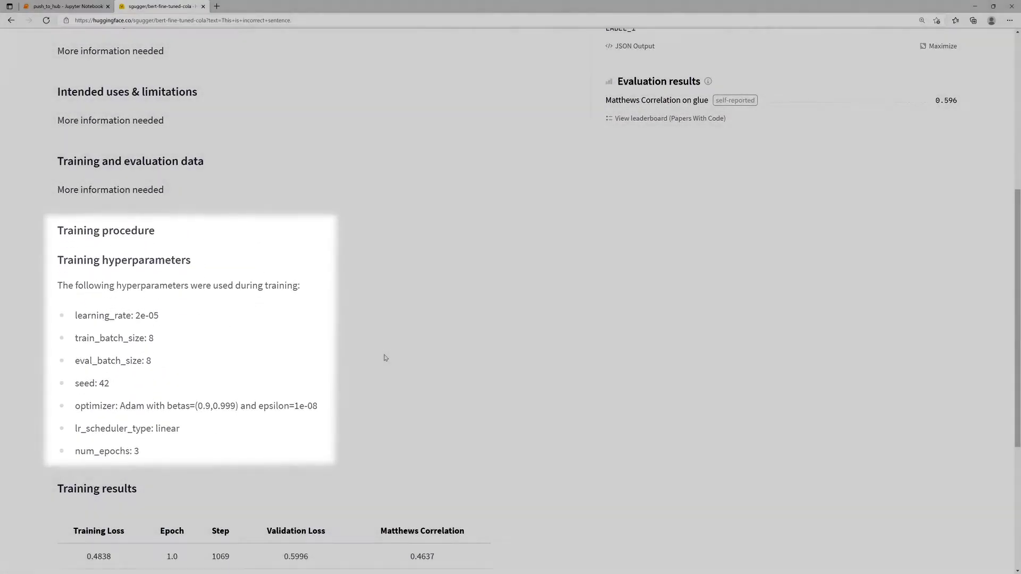
{"action": "scroll", "coordinate": [385, 356], "scroll_direction": "down", "scroll_amount": 1}
{"action": "scroll", "coordinate": [385, 358], "scroll_direction": "down", "scroll_amount": 3}
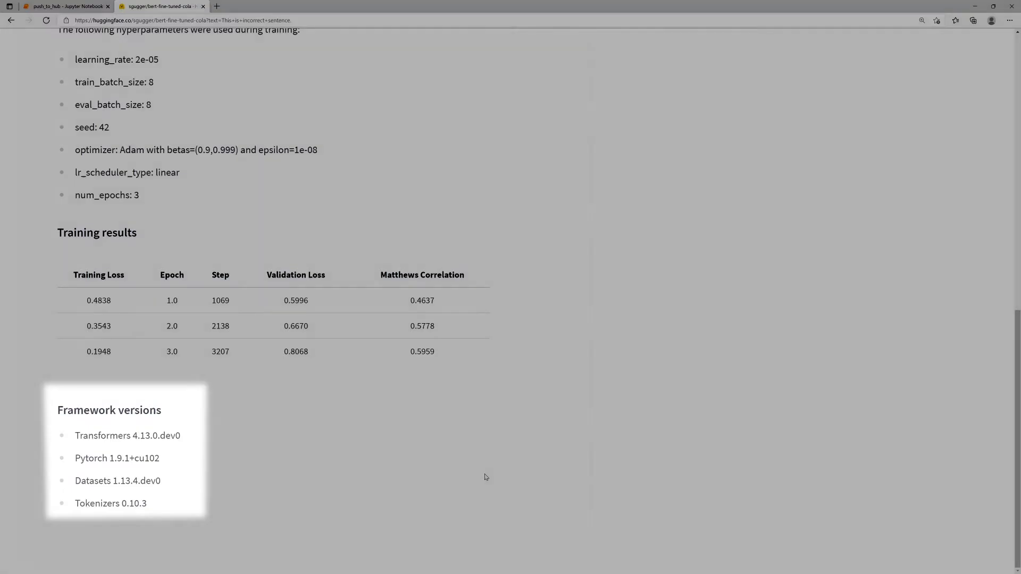
{"action": "scroll", "coordinate": [484, 478], "scroll_direction": "up", "scroll_amount": 1}
{"action": "scroll", "coordinate": [485, 478], "scroll_direction": "up", "scroll_amount": 3}
{"action": "scroll", "coordinate": [485, 477], "scroll_direction": "up", "scroll_amount": 3}
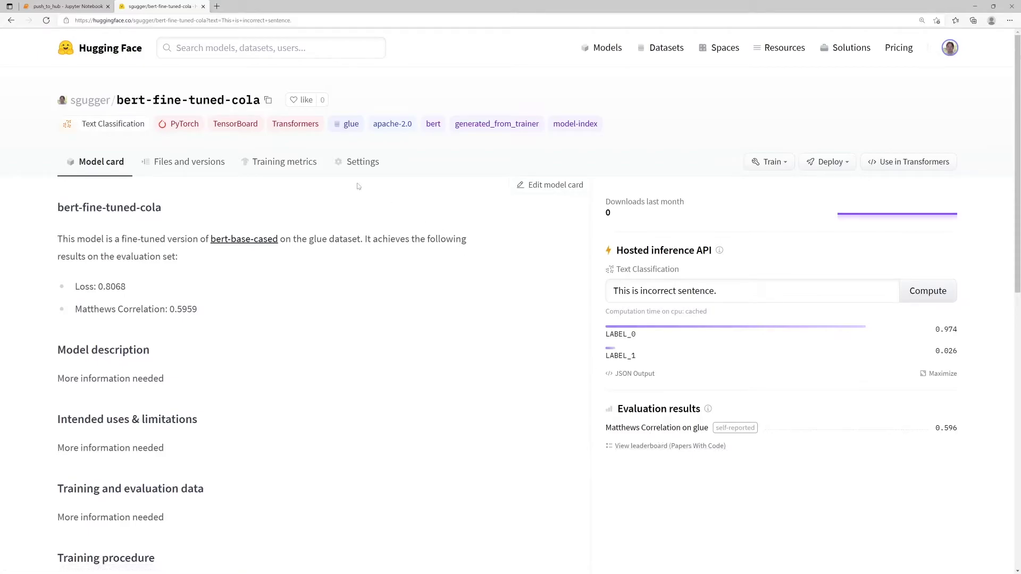
Step: Open the bert-fine-tuned-cola Training metrics tab to see the TensorBoard charts
{"action": "left_click", "coordinate": [300, 168]}
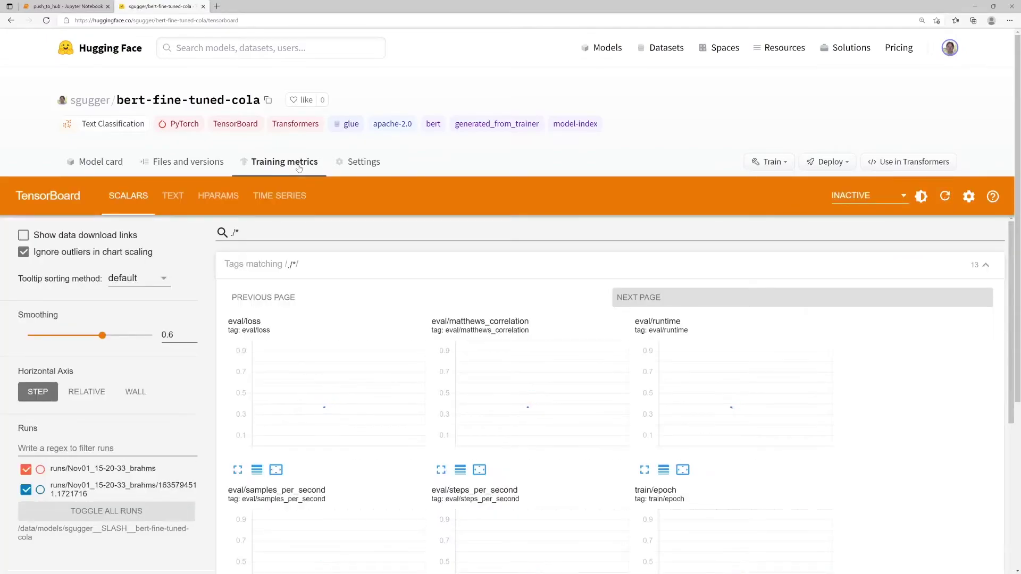
Step: Expand the 'Pushing components individually' and 'Labels' sections in the training notebook
{"action": "left_click", "coordinate": [68, 5]}
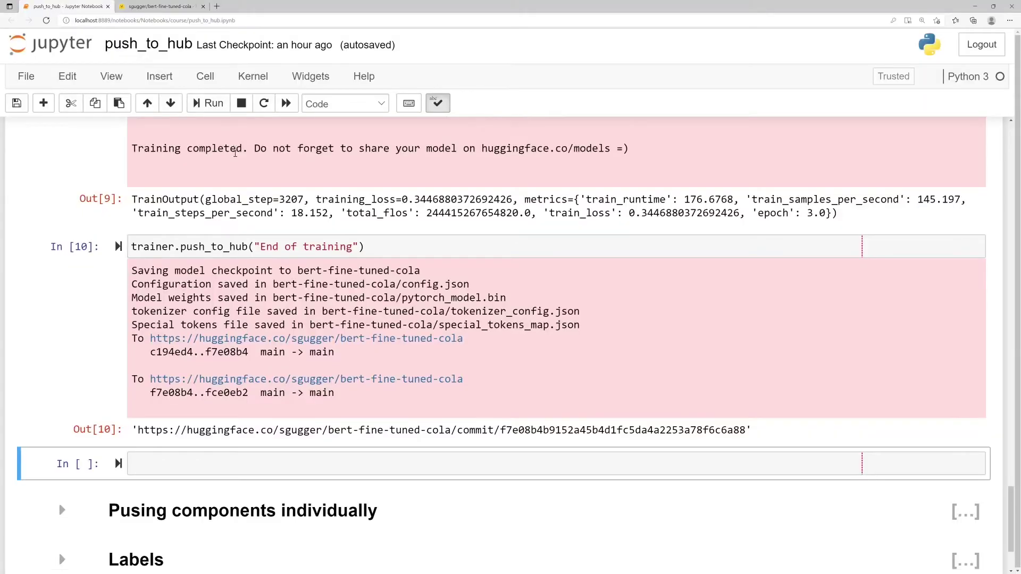
{"action": "scroll", "coordinate": [36, 393], "scroll_direction": "down", "scroll_amount": 2}
{"action": "left_click", "coordinate": [61, 398]}
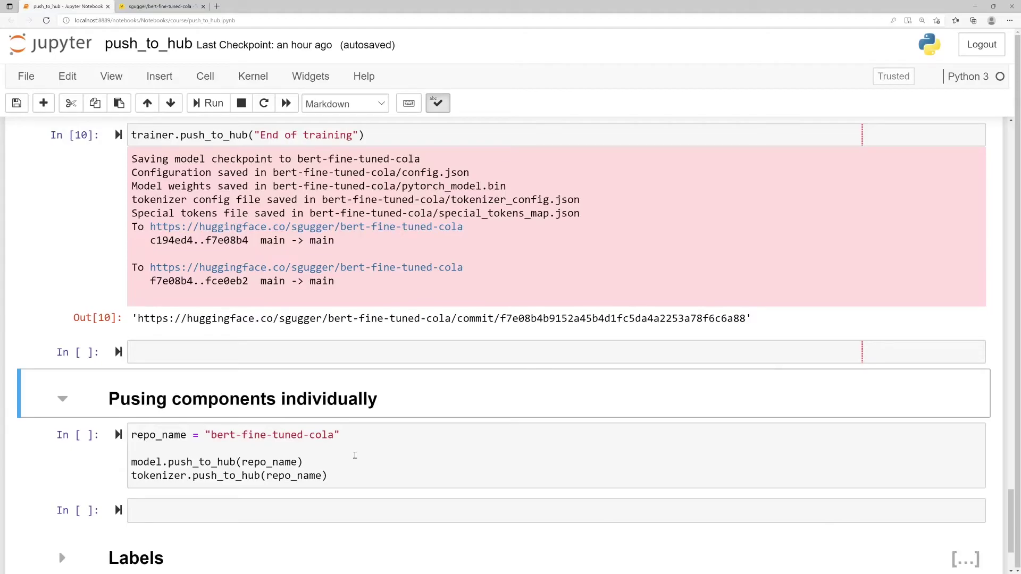
{"action": "scroll", "coordinate": [355, 456], "scroll_direction": "down", "scroll_amount": 1}
{"action": "scroll", "coordinate": [355, 455], "scroll_direction": "down", "scroll_amount": 2}
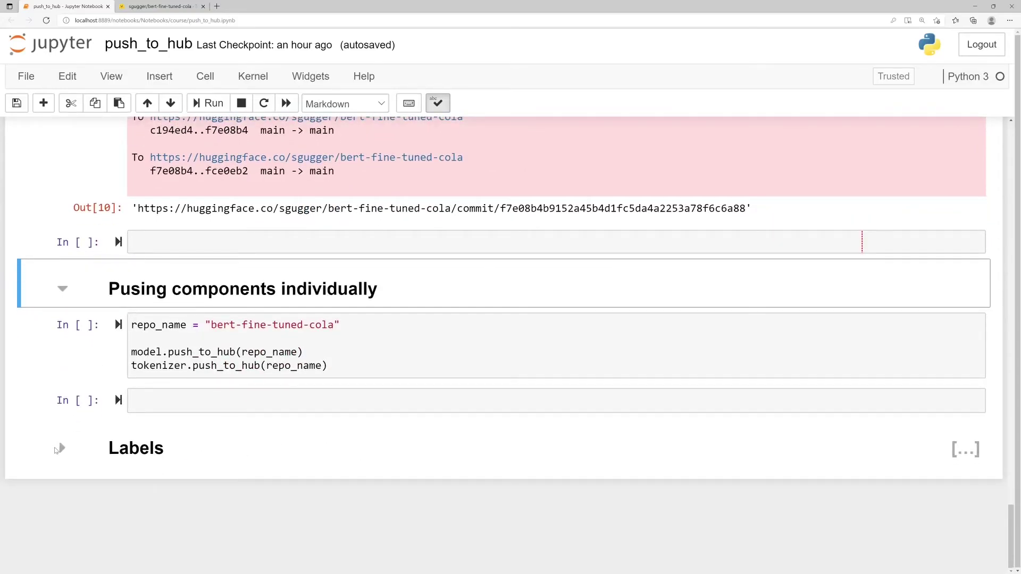
{"action": "left_click", "coordinate": [62, 448]}
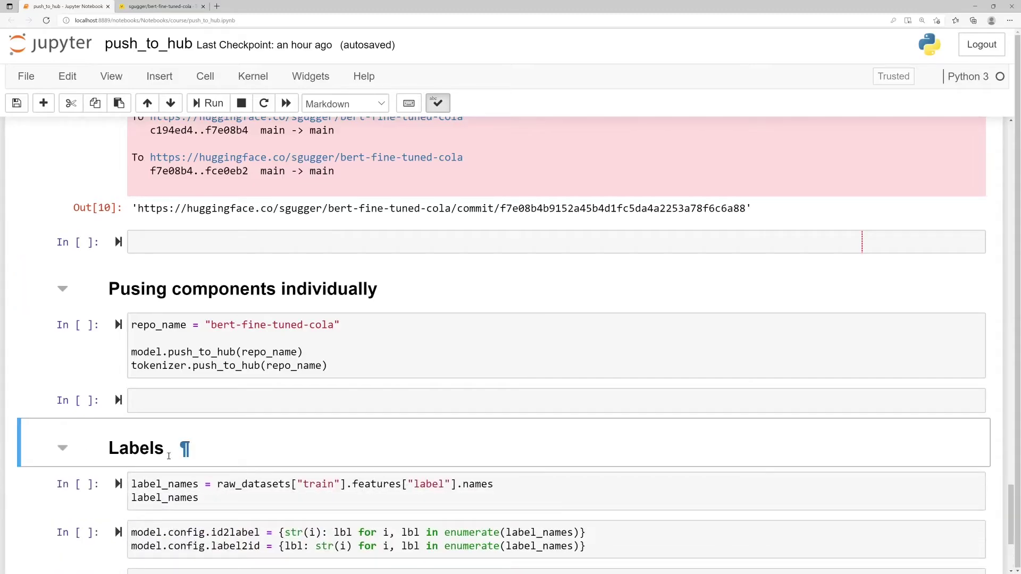
{"action": "mouse_move", "coordinate": [135, 449]}
{"action": "scroll", "coordinate": [214, 459], "scroll_direction": "down", "scroll_amount": 2}
{"action": "scroll", "coordinate": [231, 423], "scroll_direction": "down", "scroll_amount": 3}
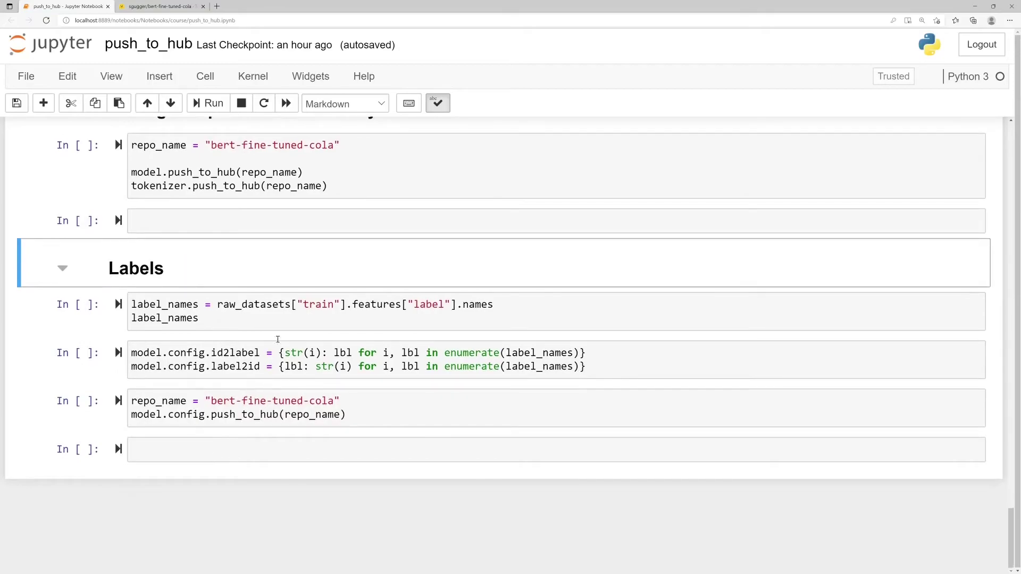
Step: Map model ids to unacceptable/acceptable labels and push the config to the Hub
{"action": "left_click", "coordinate": [275, 329]}
{"action": "key", "text": "shift+Return"}
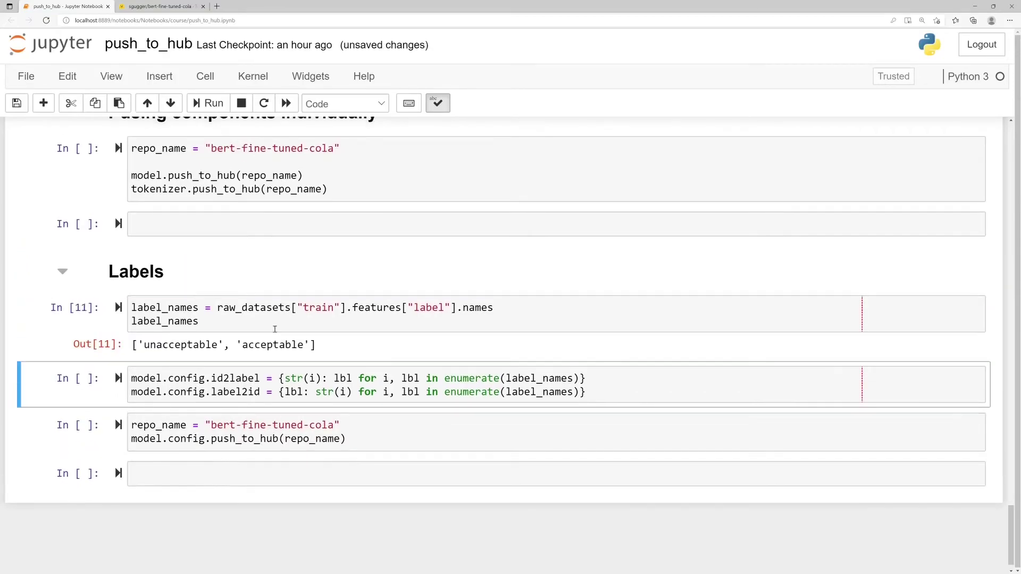
{"action": "key", "text": "shift+Return"}
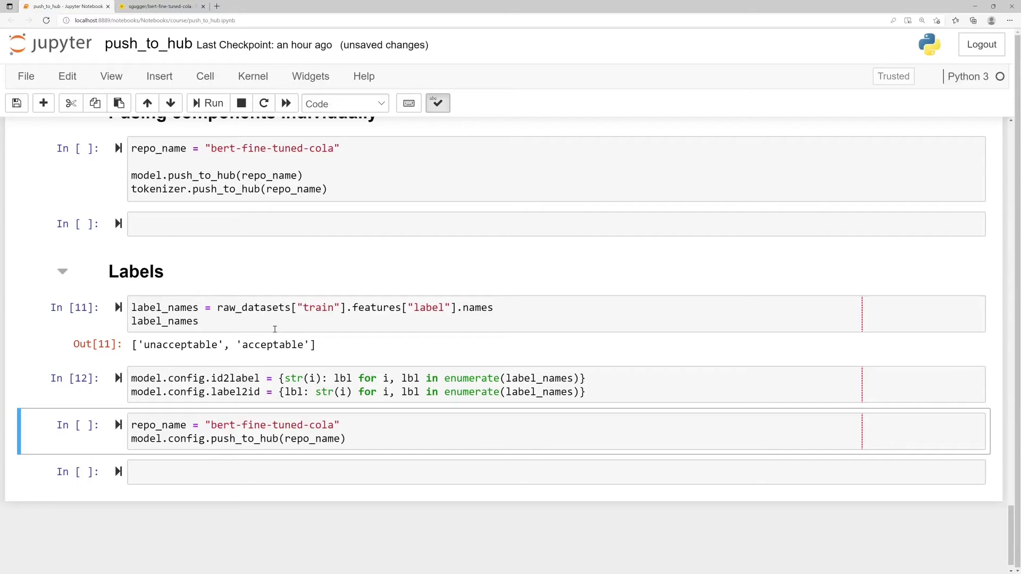
{"action": "key", "text": "shift+Return"}
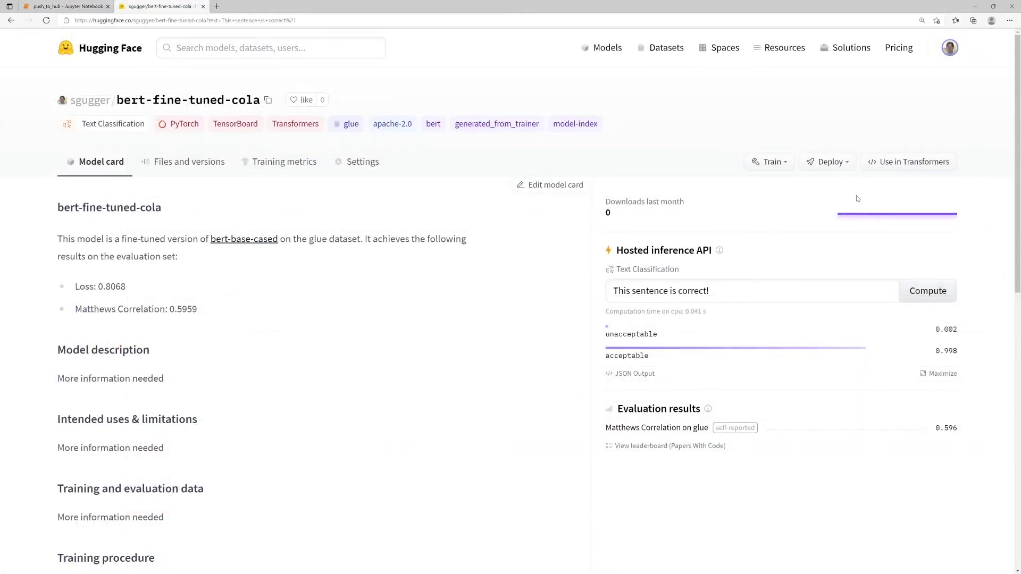
Step: Create a new Python 3 notebook via File > New Notebook
{"action": "left_click", "coordinate": [95, 9]}
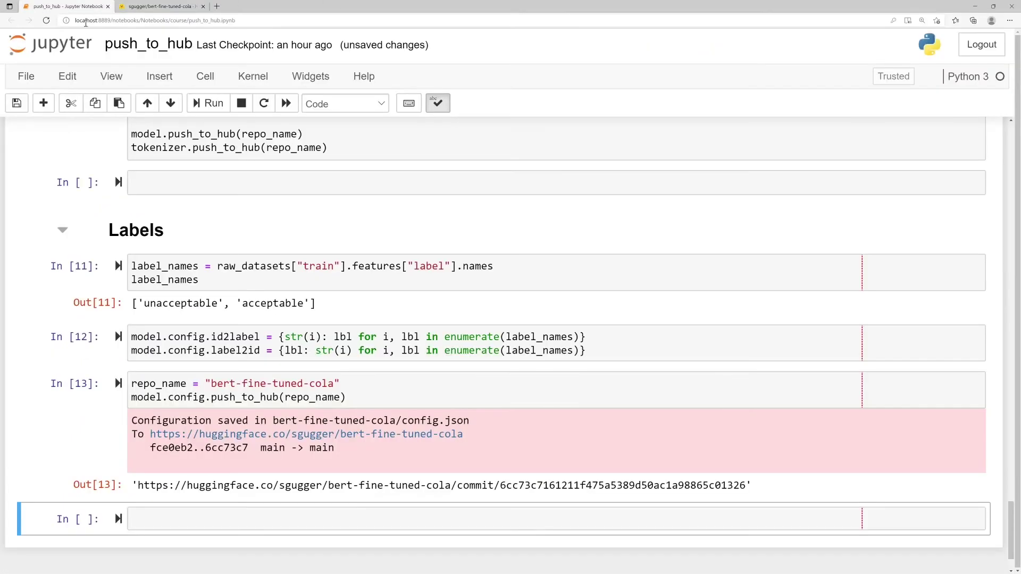
{"action": "left_click", "coordinate": [25, 78]}
{"action": "mouse_move", "coordinate": [57, 103]}
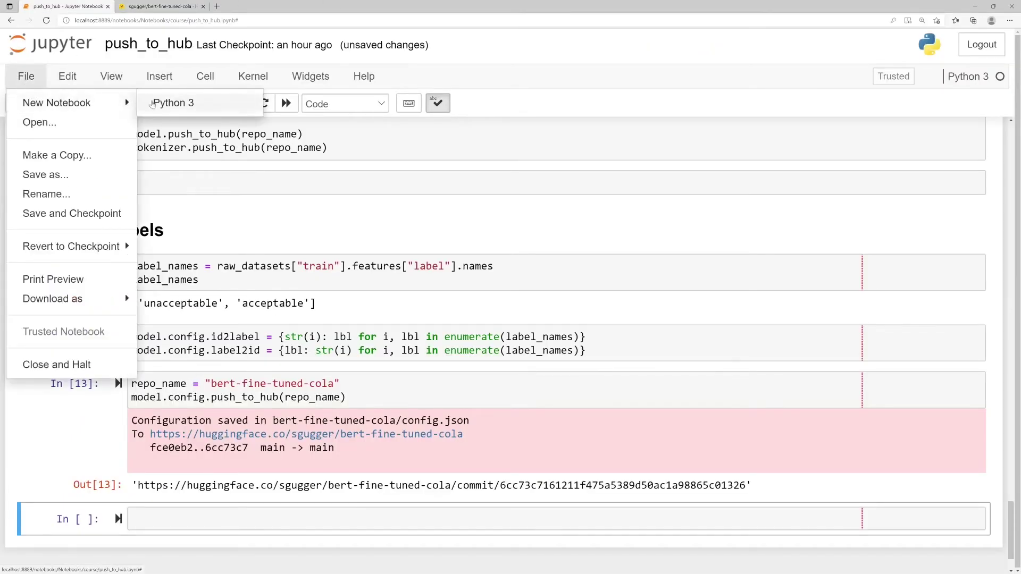
{"action": "left_click", "coordinate": [180, 104]}
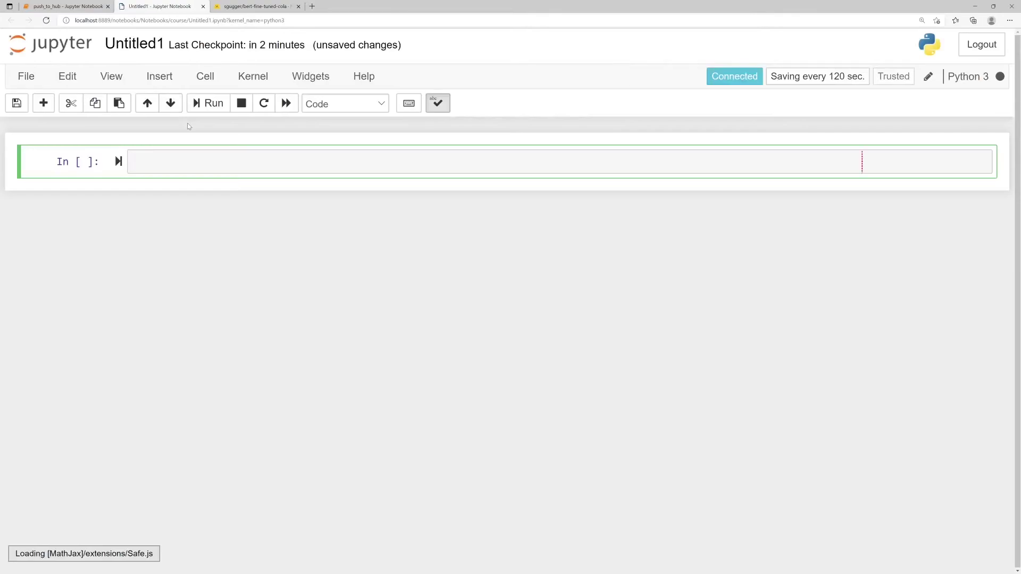
{"action": "type", "text": "from transfor"}
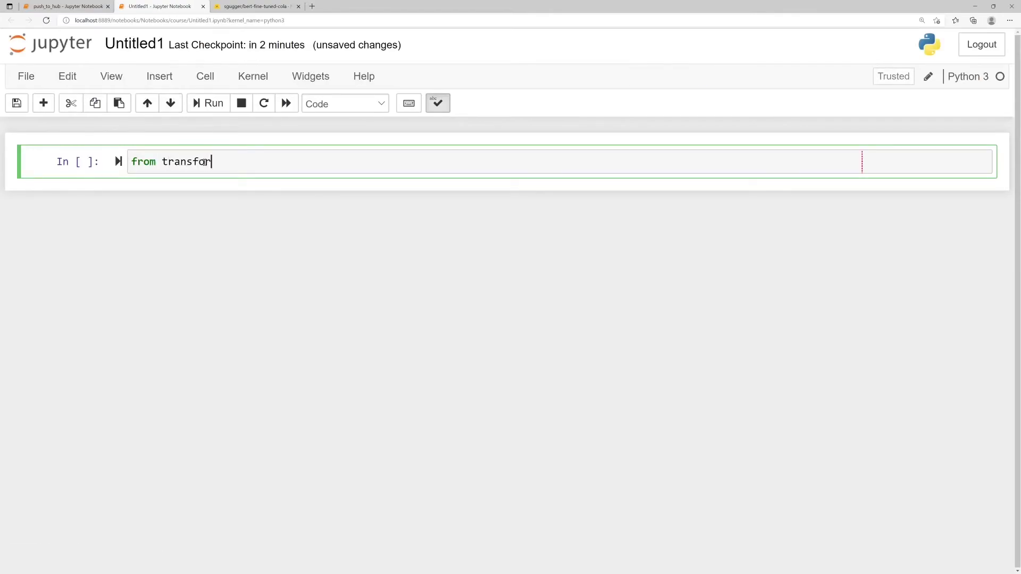
{"action": "type", "text": "mers import pipel"}
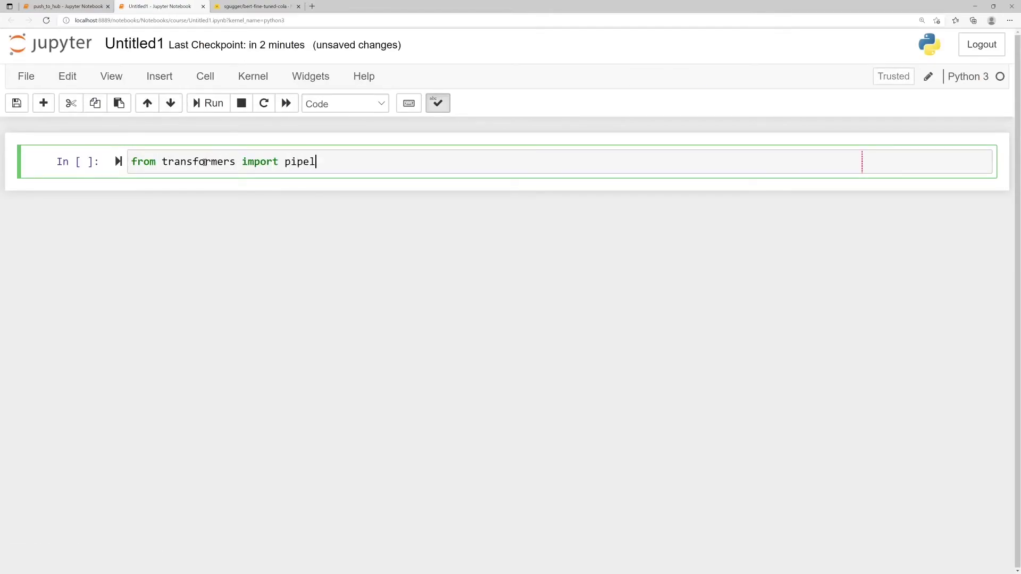
{"action": "type", "text": "ine"}
Step: Load sgugger/bert-fine-tuned-cola as a pipeline and classify 'This is incorrect sentence.'
{"action": "key", "text": "shift+Return"}
{"action": "type", "text": "cla"}
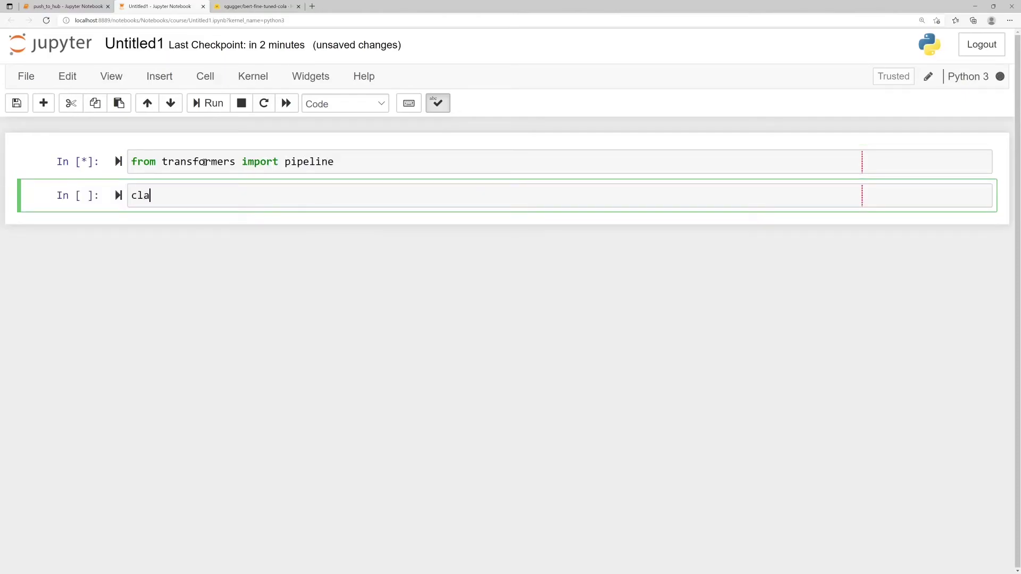
{"action": "type", "text": "ssifier = pip"}
{"action": "type", "text": "eline(\"tex"}
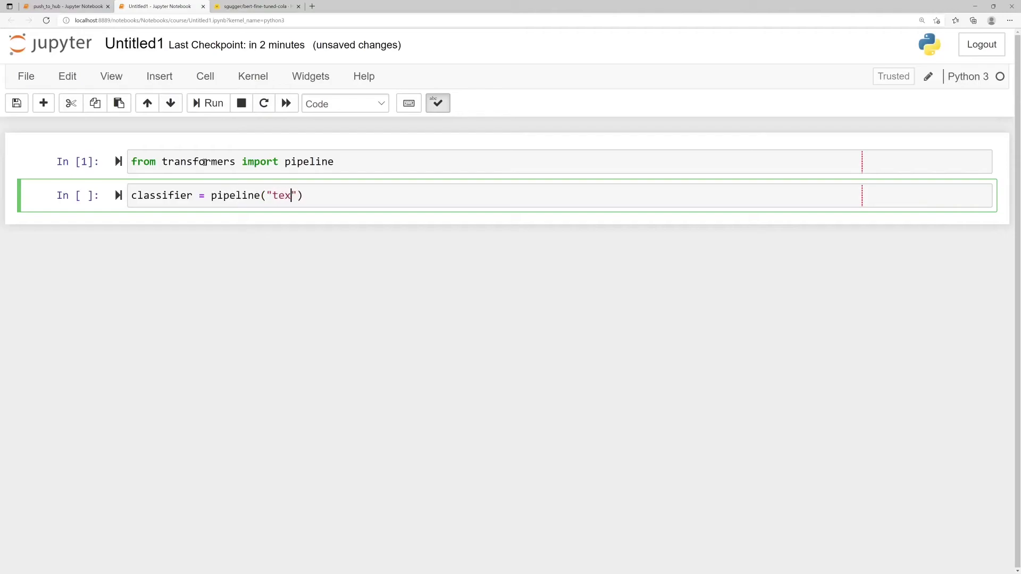
{"action": "type", "text": "t-classificat"}
{"action": "type", "text": "ion\", mod"}
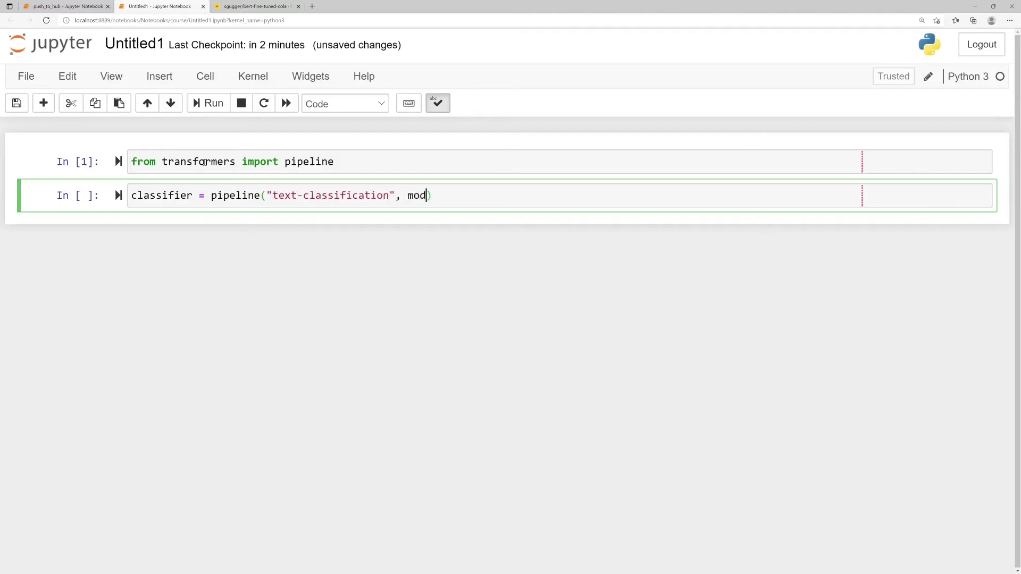
{"action": "type", "text": "el=\"sgugger/"}
{"action": "type", "text": "bert-fine-"}
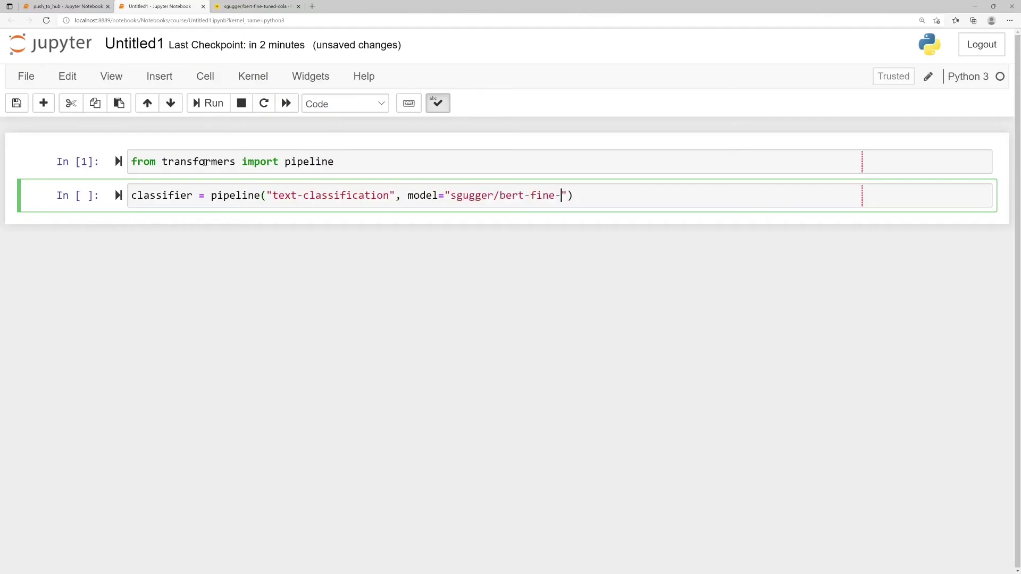
{"action": "type", "text": "tuned-cola"}
{"action": "key", "text": "shift+Return"}
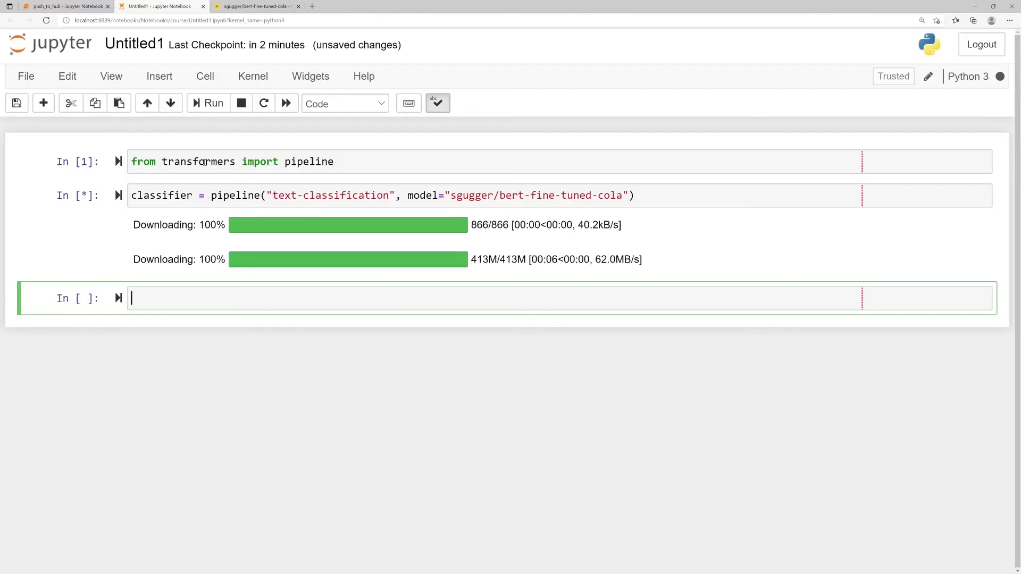
{"action": "type", "text": "c"}
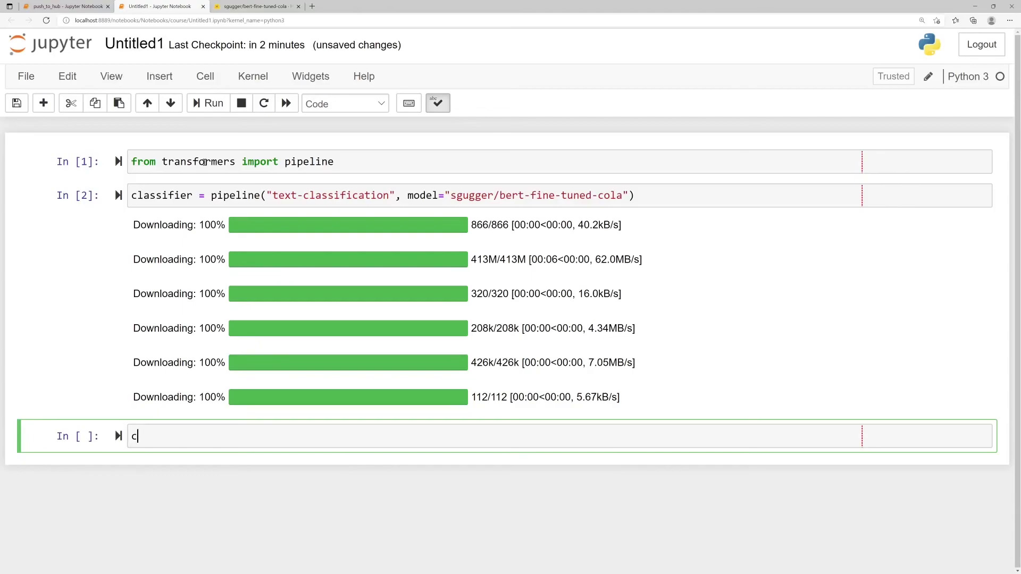
{"action": "type", "text": "lassifier(\""}
{"action": "type", "text": "This is incorrec"}
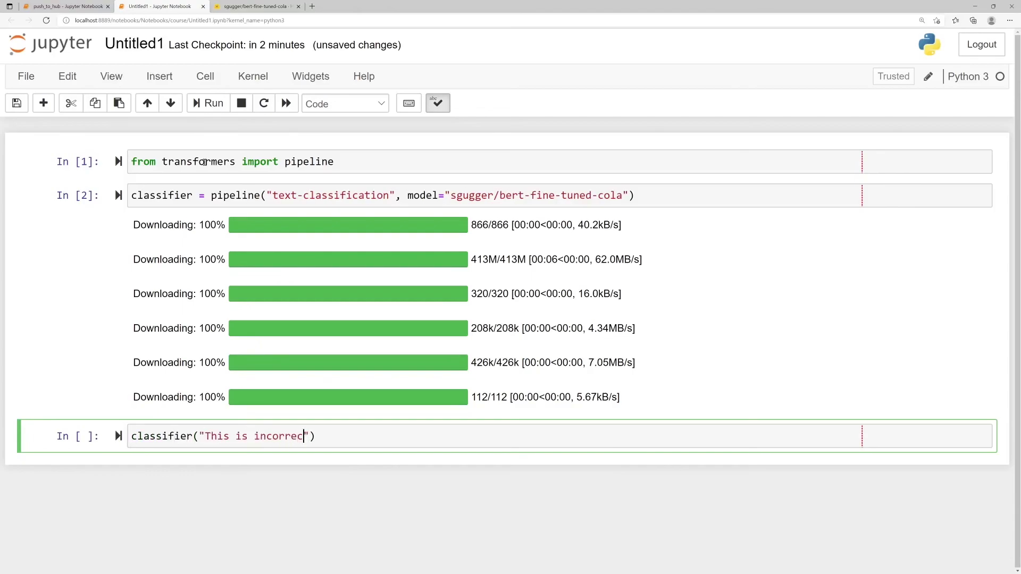
{"action": "type", "text": "t sentence."}
{"action": "key", "text": "shift+Return"}
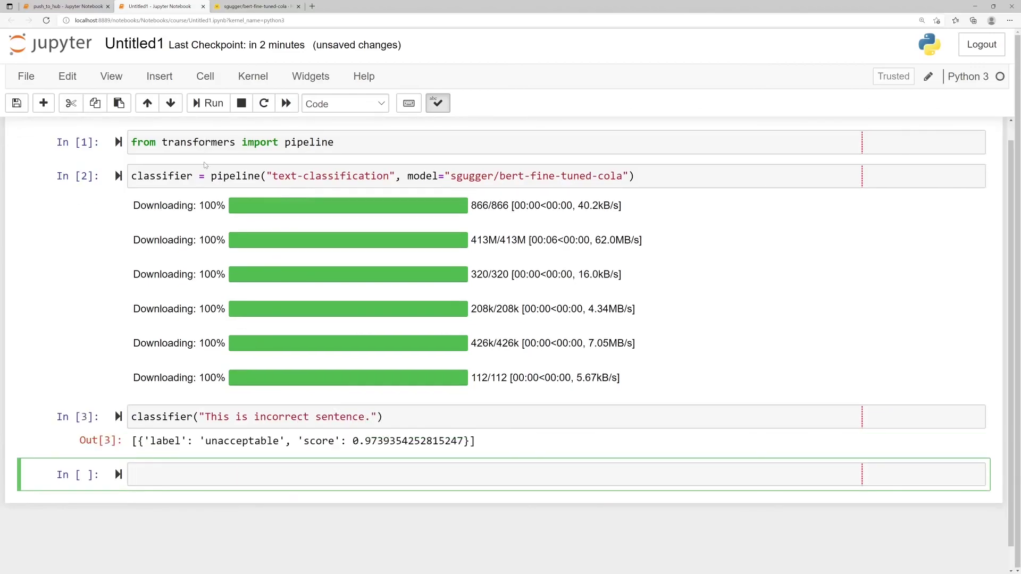